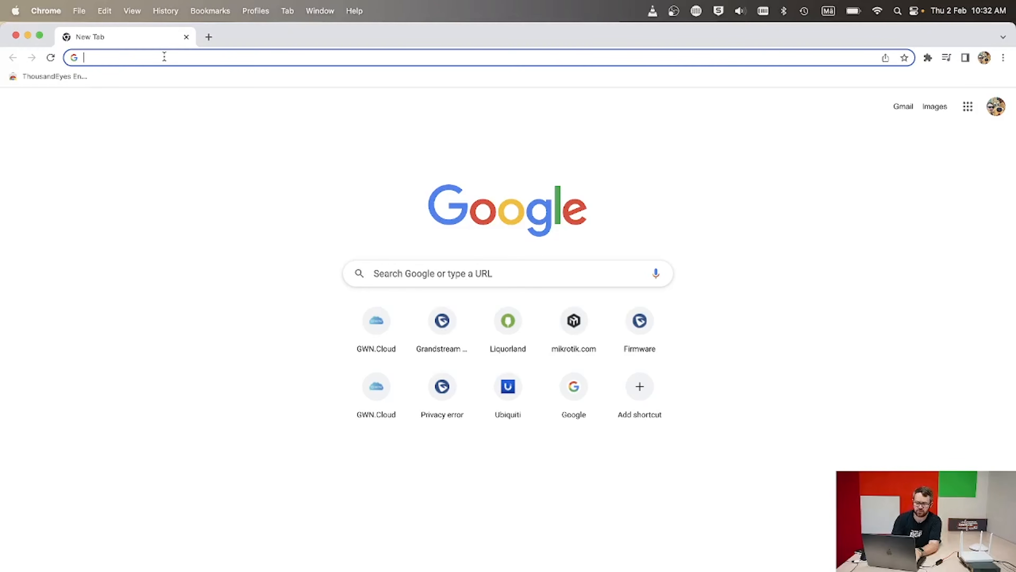
Load 192.168.80.1 in Chrome and proceed past the certificate privacy warning to the router login.
{"action": "type", "text": "192"}
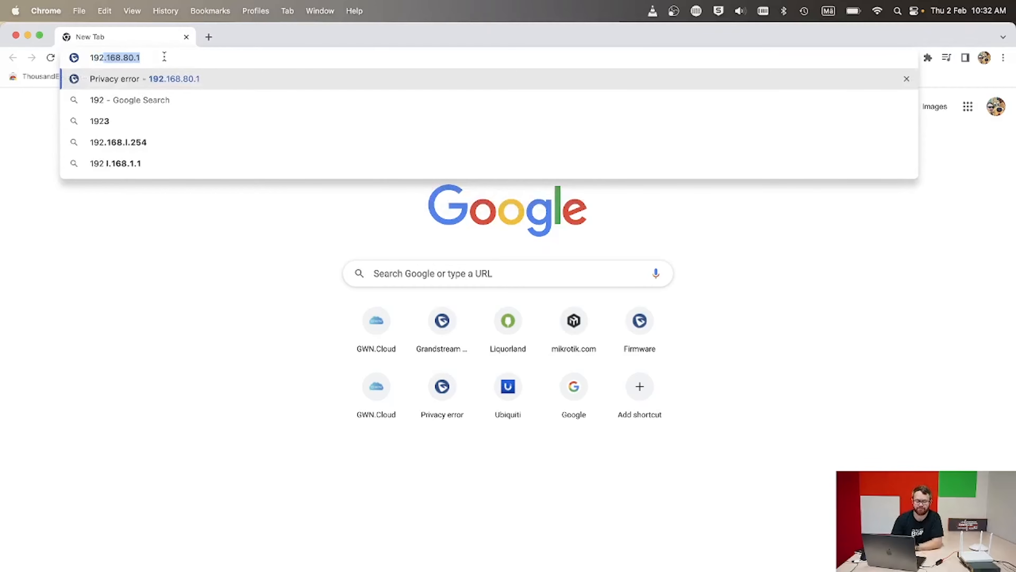
{"action": "key", "text": "Return"}
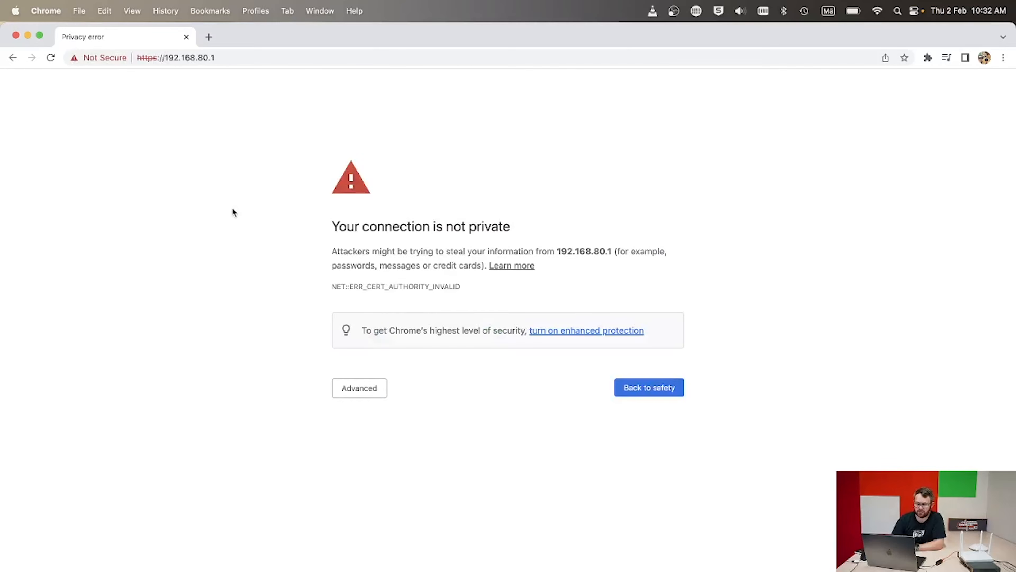
{"action": "left_click", "coordinate": [358, 393]}
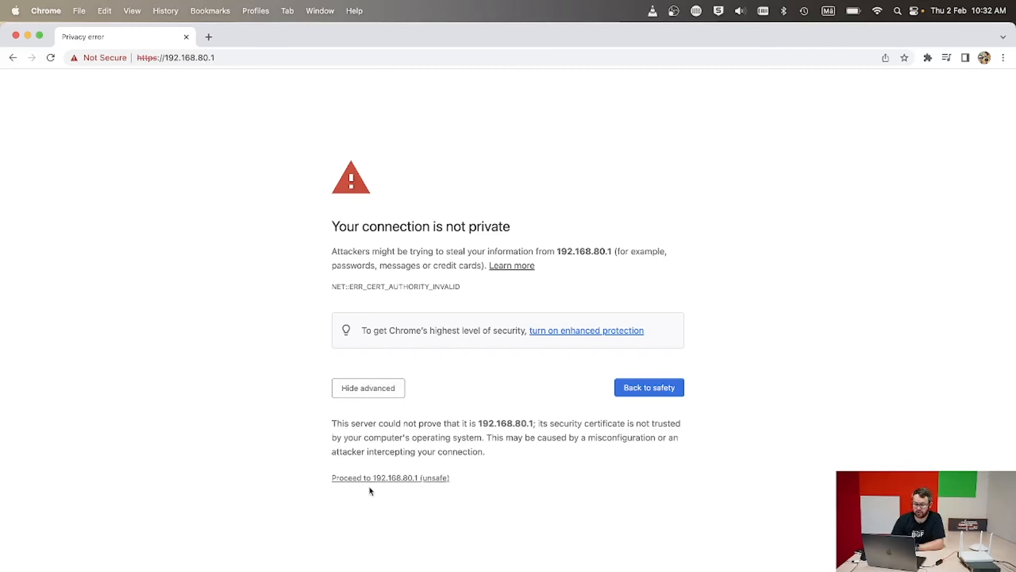
{"action": "left_click", "coordinate": [381, 478]}
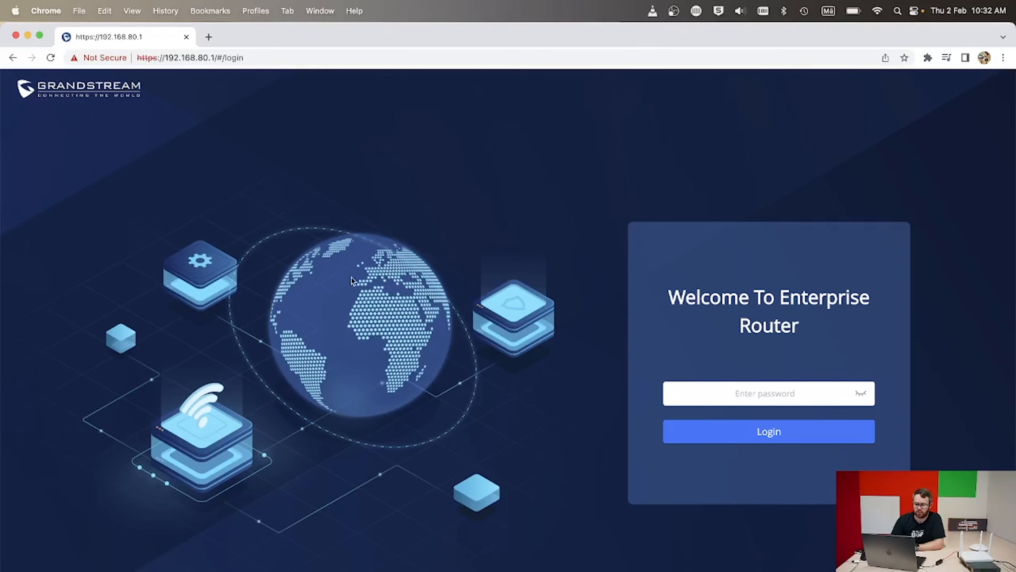
Replace the GWN7052 default admin password with a new, confirmed password and save it.
{"action": "left_click", "coordinate": [773, 394]}
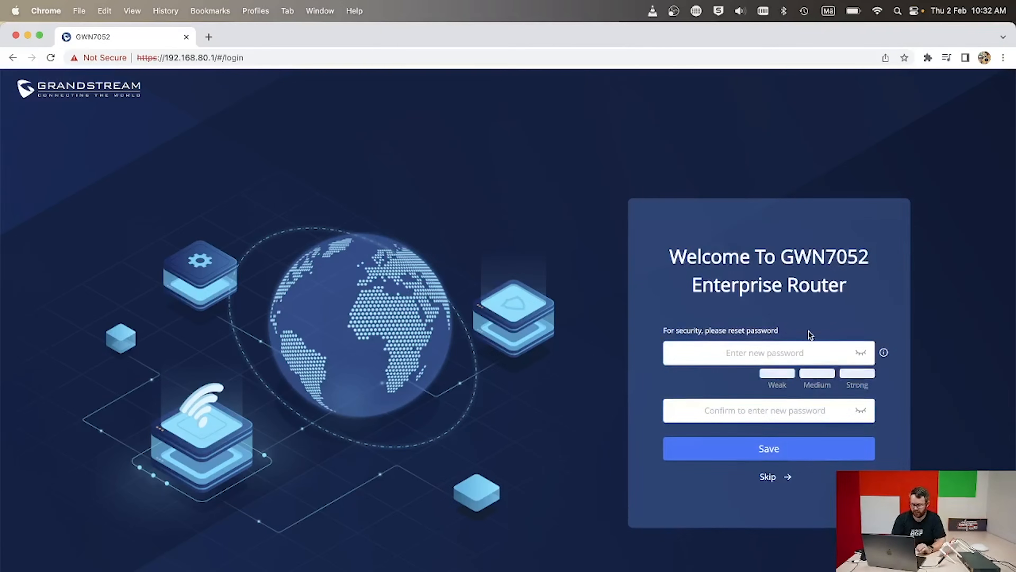
{"action": "left_click", "coordinate": [780, 347]}
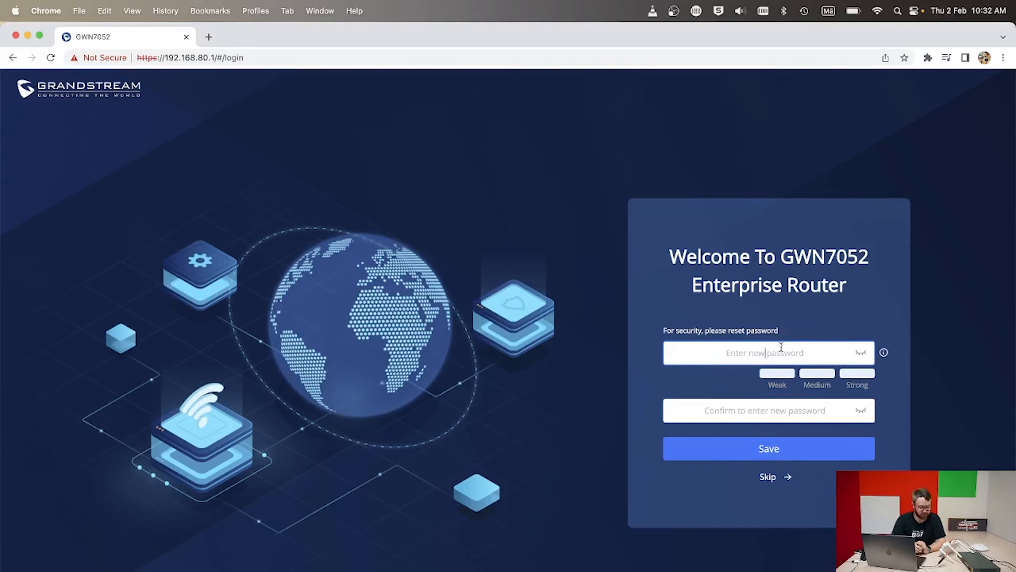
{"action": "type", "text": "•••••••"}
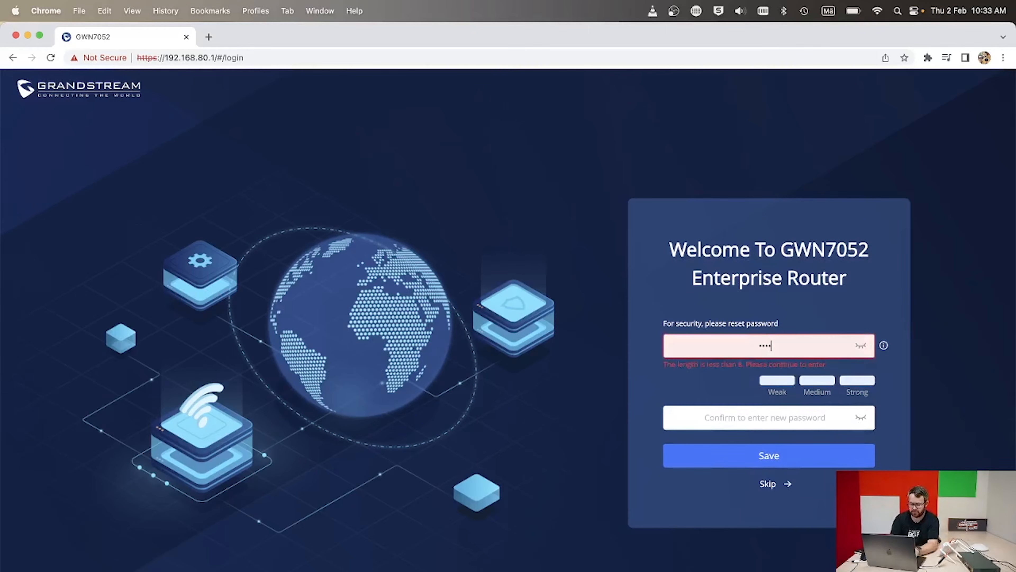
{"action": "type", "text": "•••••"}
{"action": "key", "text": "Tab"}
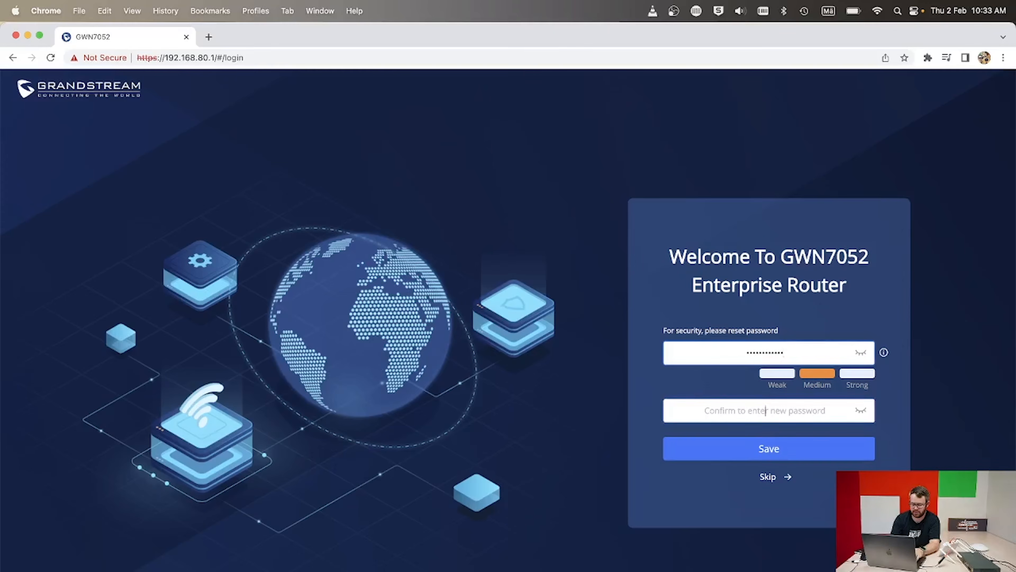
{"action": "type", "text": "••••••••••••"}
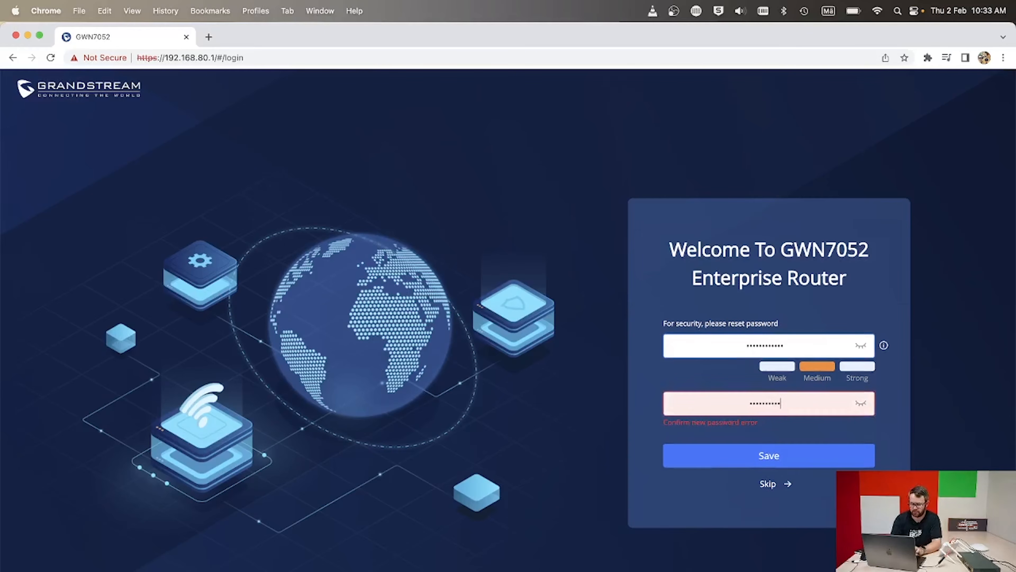
{"action": "left_click", "coordinate": [783, 448]}
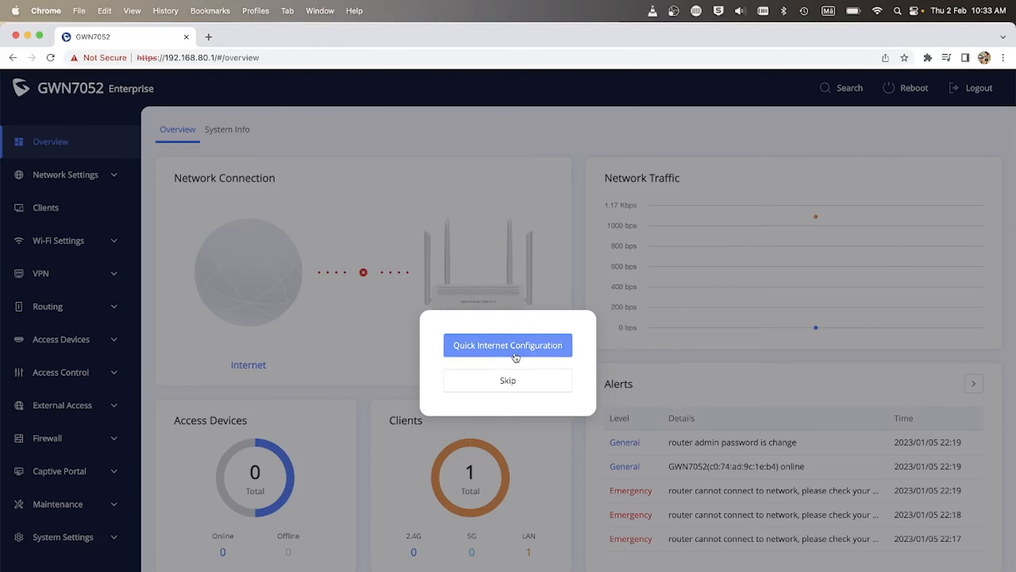
Skip the Quick Internet Configuration and go to Network Settings > WAN.
{"action": "left_click", "coordinate": [498, 380]}
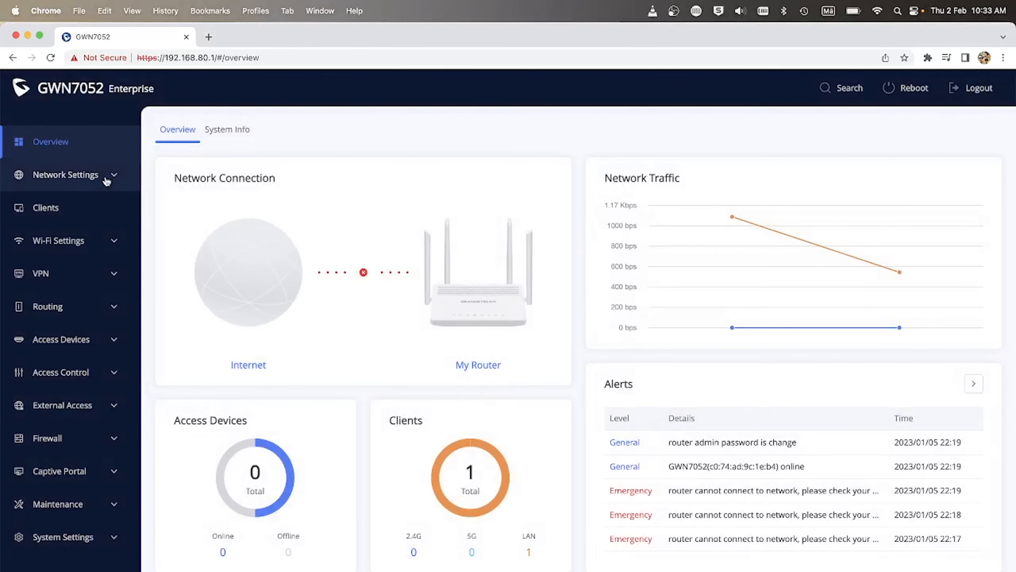
{"action": "left_click", "coordinate": [72, 175]}
{"action": "left_click", "coordinate": [48, 202]}
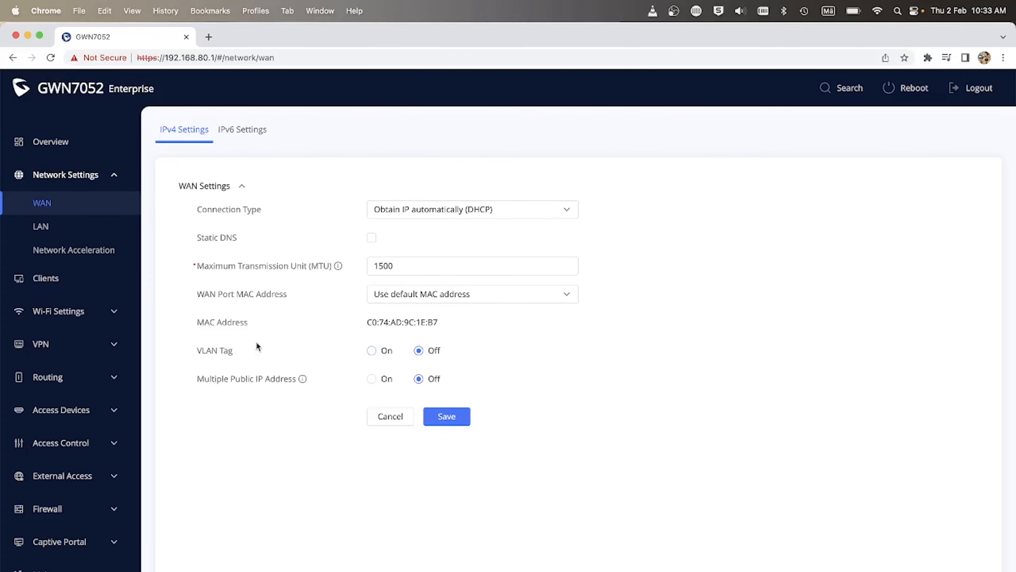
Turn on WAN VLAN tagging with VLAN Tag ID 10 and save.
{"action": "left_click", "coordinate": [319, 345]}
{"action": "left_click", "coordinate": [372, 351]}
{"action": "left_click", "coordinate": [386, 377]}
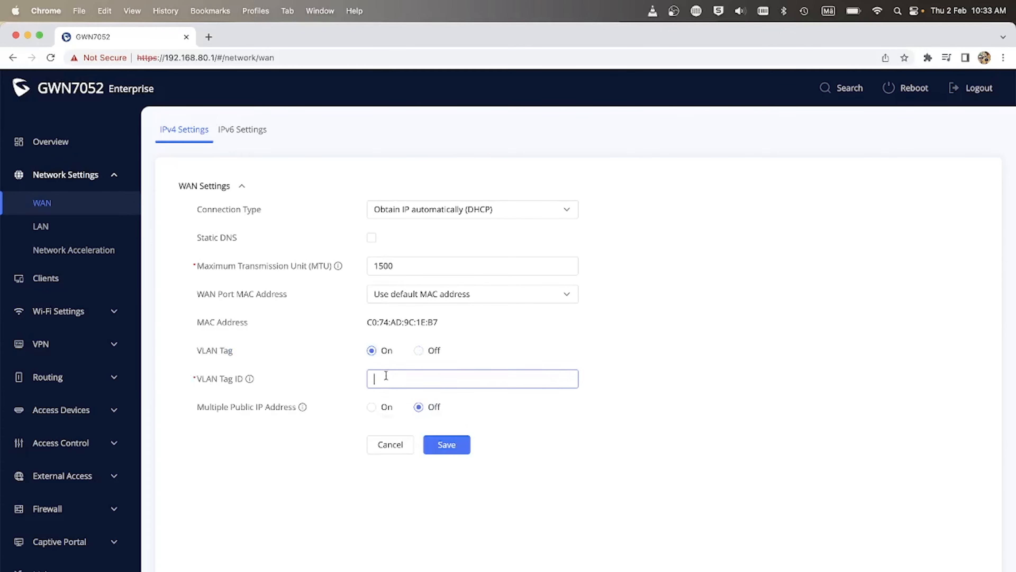
{"action": "type", "text": "10"}
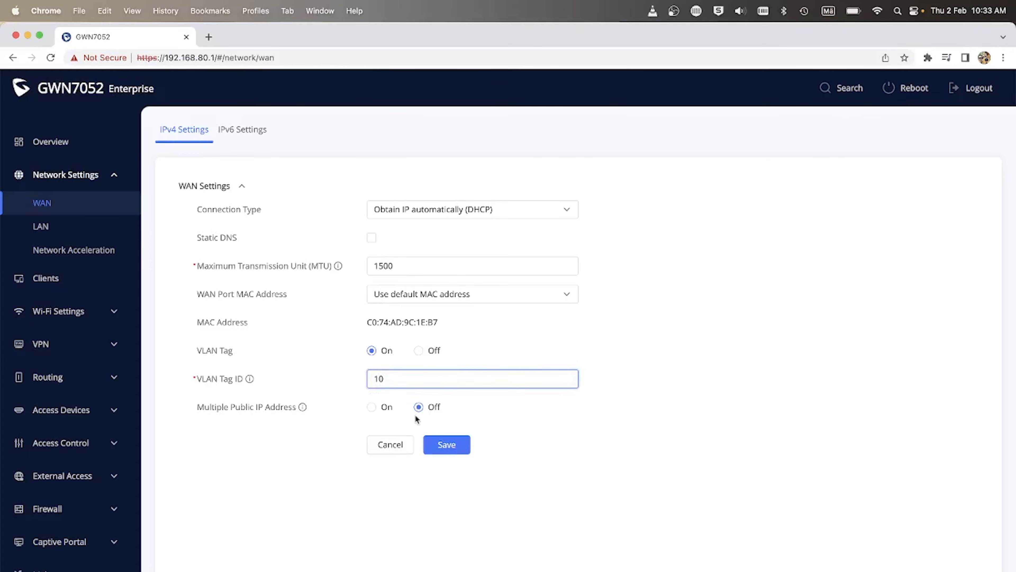
{"action": "left_click", "coordinate": [445, 443]}
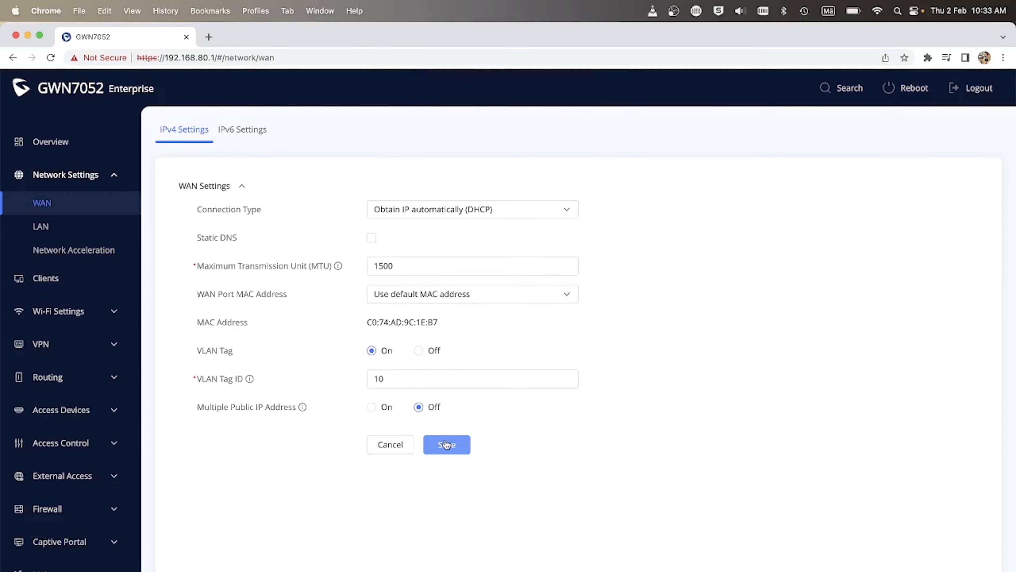
Switch the WAN connection type to PPPoE, enter the ISP account name and password, and save.
{"action": "left_click", "coordinate": [476, 206]}
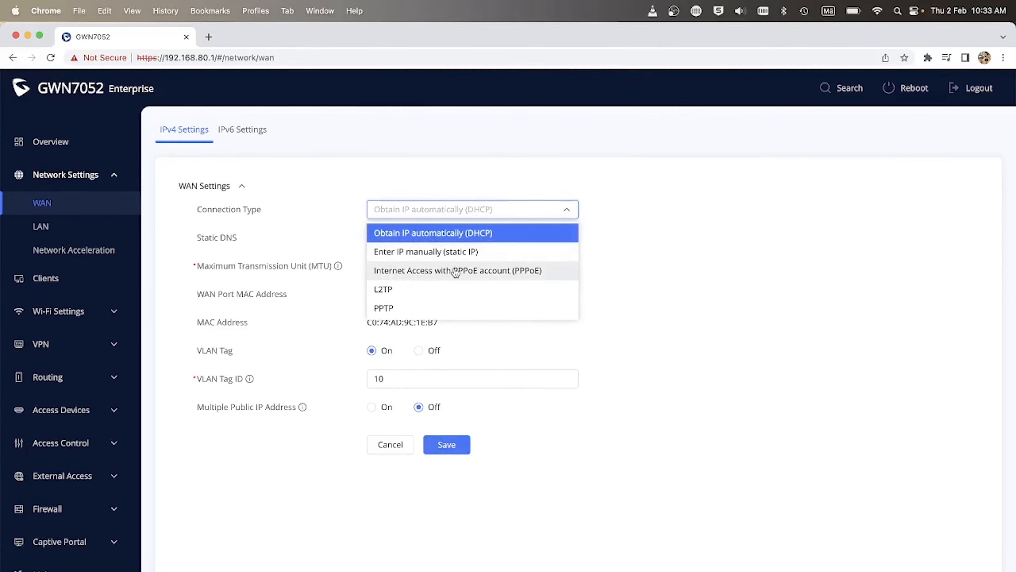
{"action": "left_click", "coordinate": [444, 270]}
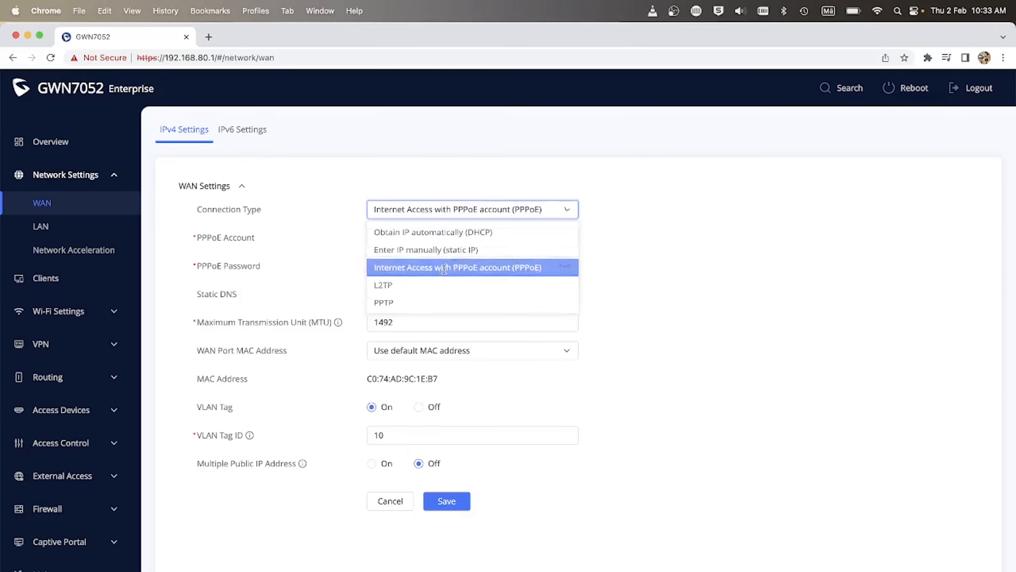
{"action": "left_click", "coordinate": [418, 238]}
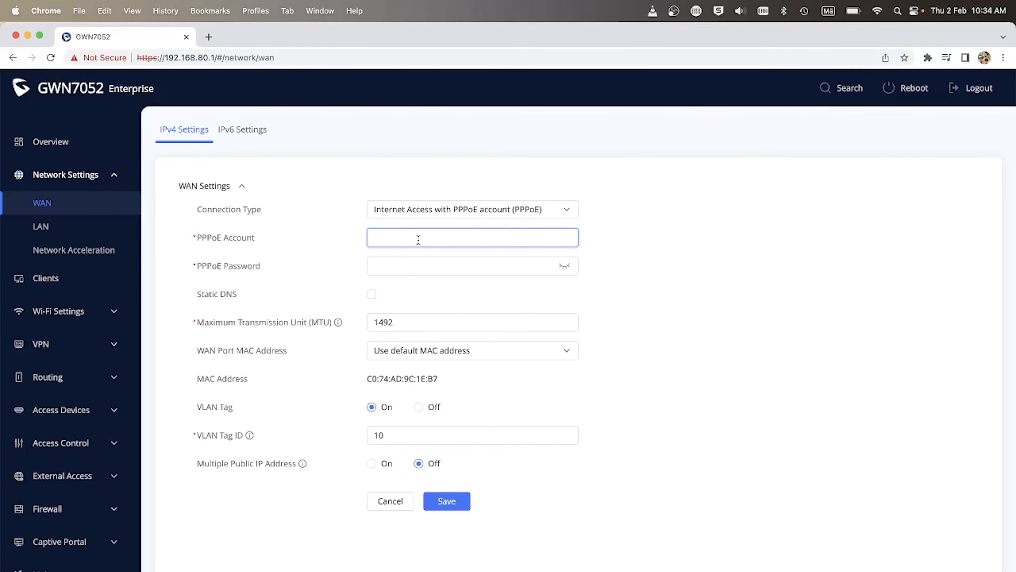
{"action": "type", "text": "nz"}
{"action": "key", "text": "Tab"}
{"action": "type", "text": "********"}
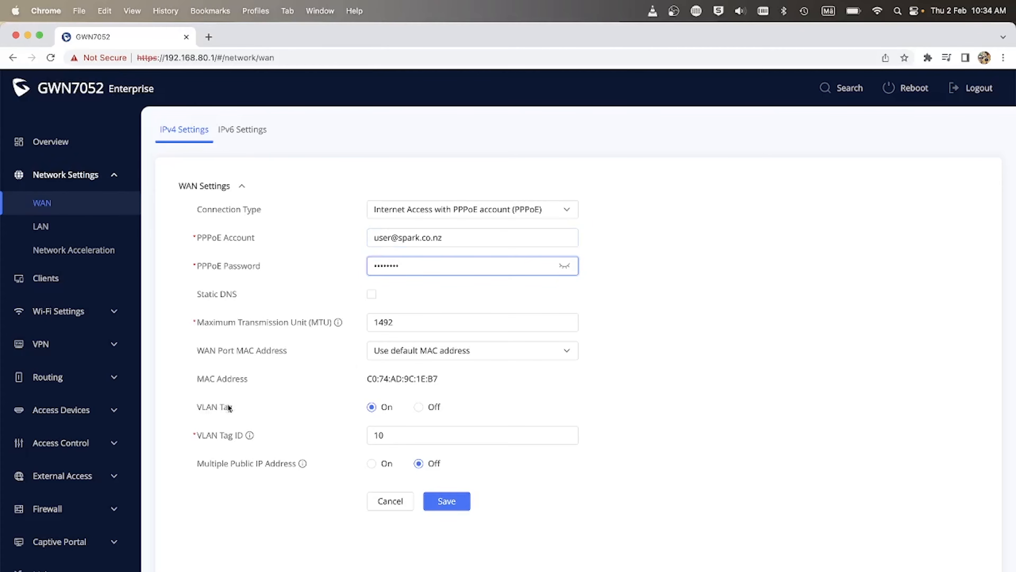
{"action": "left_click", "coordinate": [451, 504]}
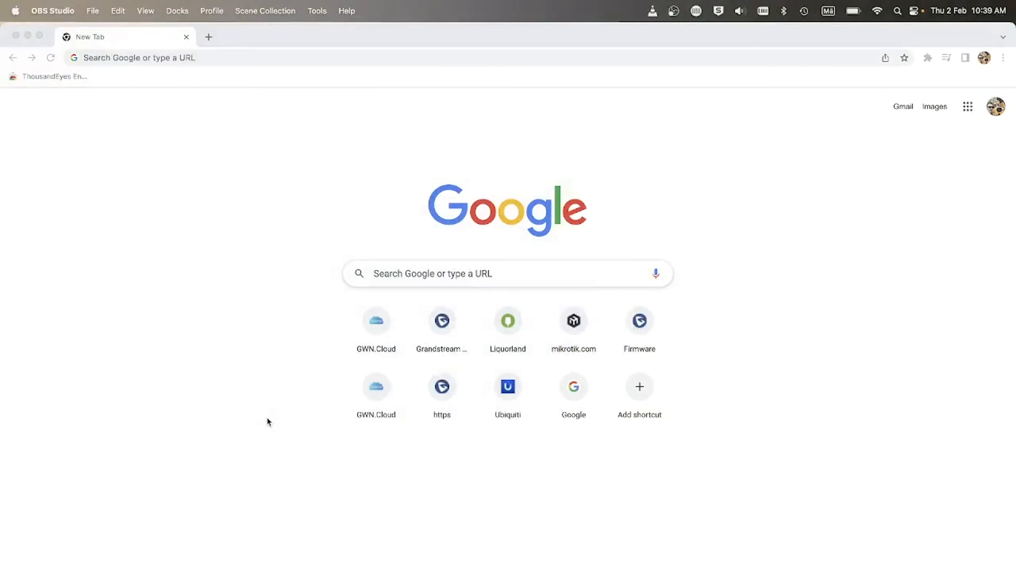
Go to gwn.cloud in the Chrome address bar.
{"action": "left_click", "coordinate": [254, 60]}
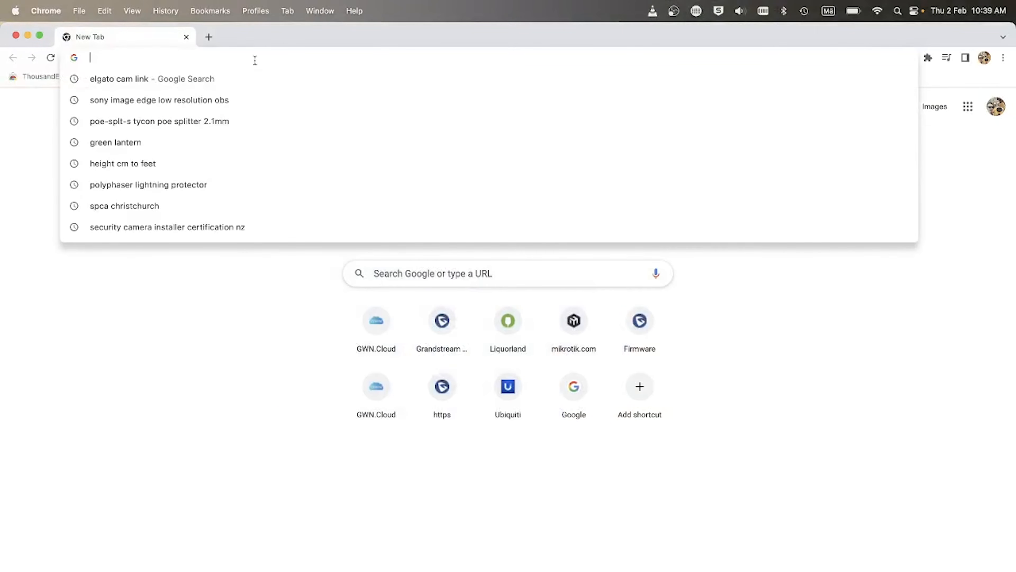
{"action": "type", "text": "gwn.cloud"}
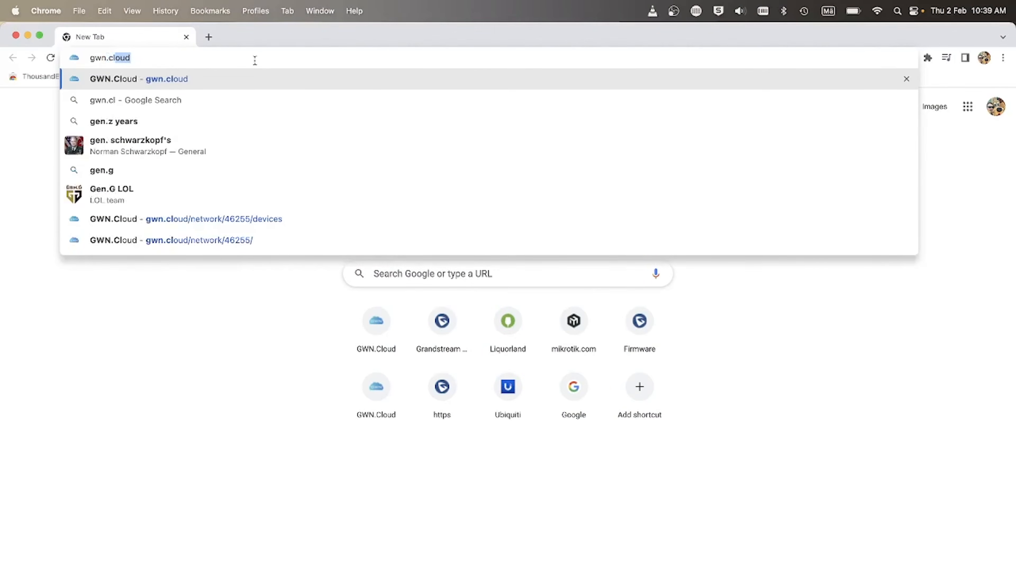
{"action": "key", "text": "Return"}
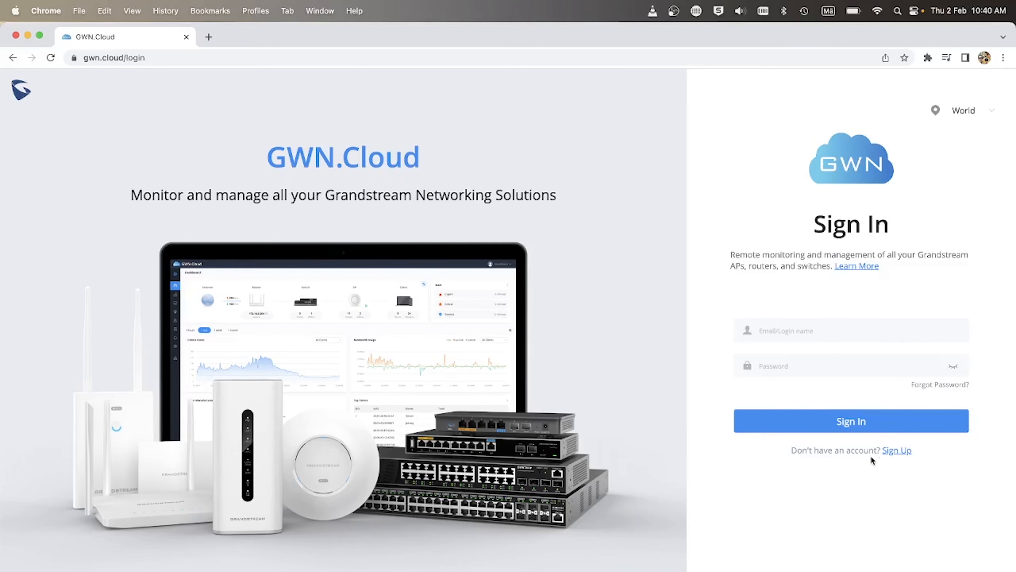
Open the GWN.Cloud registration form and choose the World server zone.
{"action": "left_click_drag", "start_coordinate": [790, 450], "coordinate": [960, 453]}
{"action": "left_click", "coordinate": [960, 453]}
{"action": "left_click", "coordinate": [896, 451]}
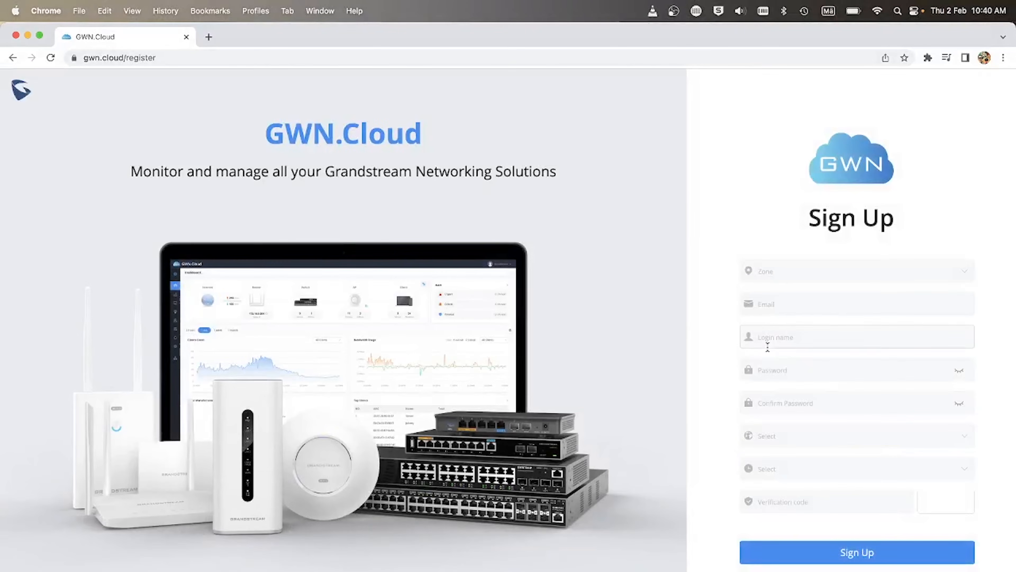
{"action": "left_click", "coordinate": [802, 273]}
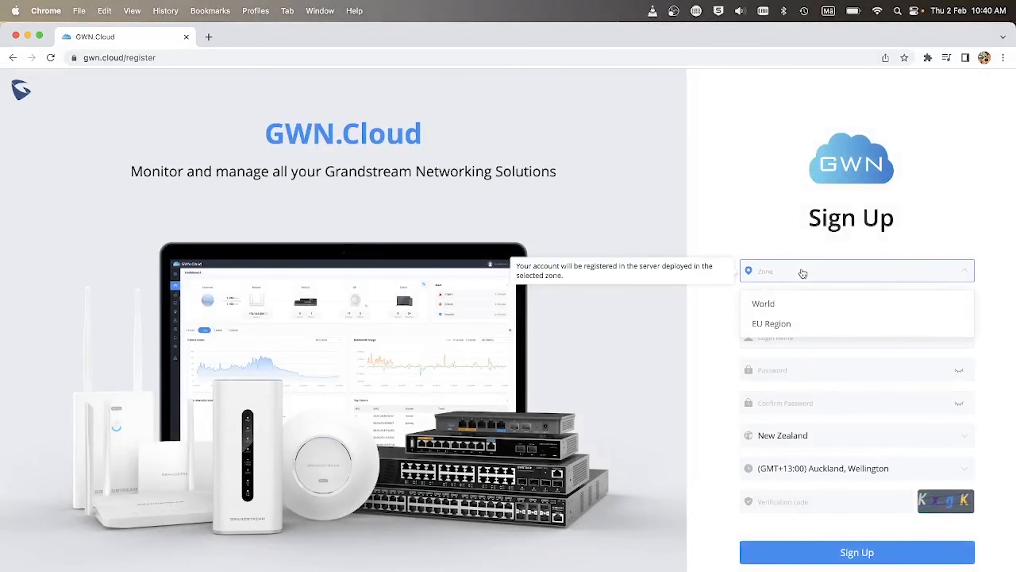
{"action": "left_click", "coordinate": [775, 311]}
Fill in the new account's email address and login name.
{"action": "left_click", "coordinate": [804, 296]}
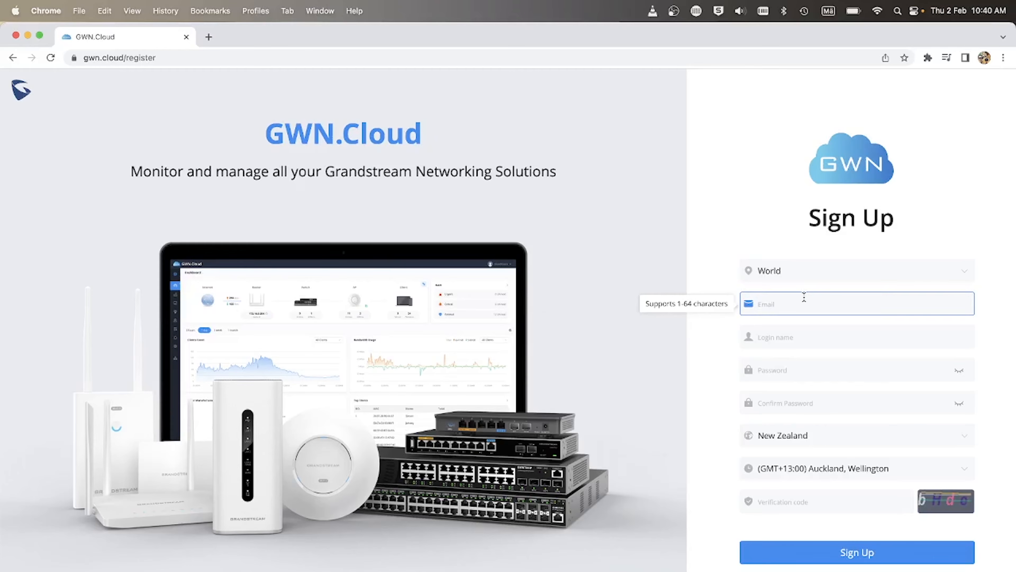
{"action": "type", "text": "test@testemail.com"}
{"action": "left_click", "coordinate": [855, 337]}
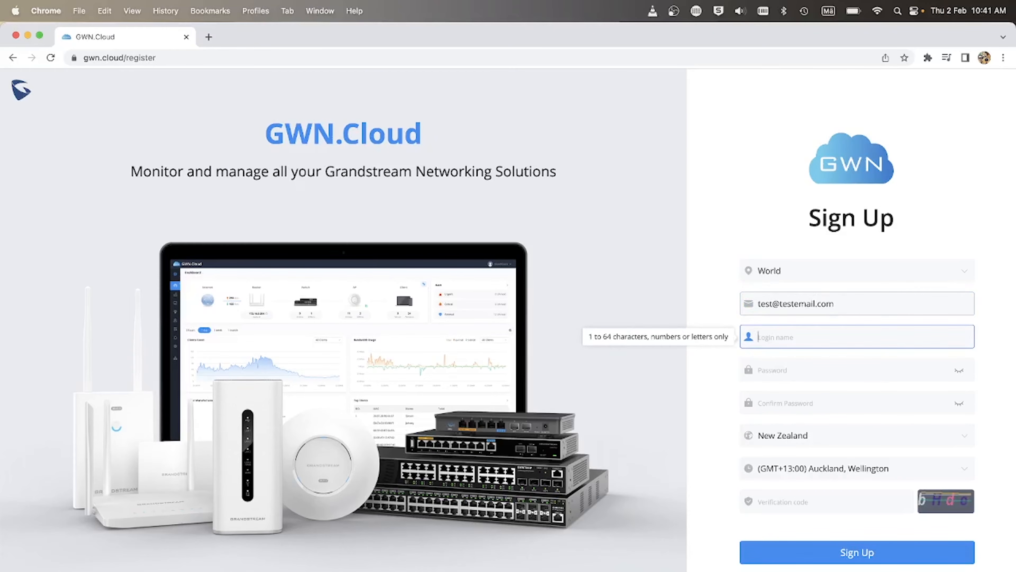
{"action": "type", "text": "TestGWNUser"}
Enter and confirm the account password, then type the captcha verification code.
{"action": "key", "text": "Tab"}
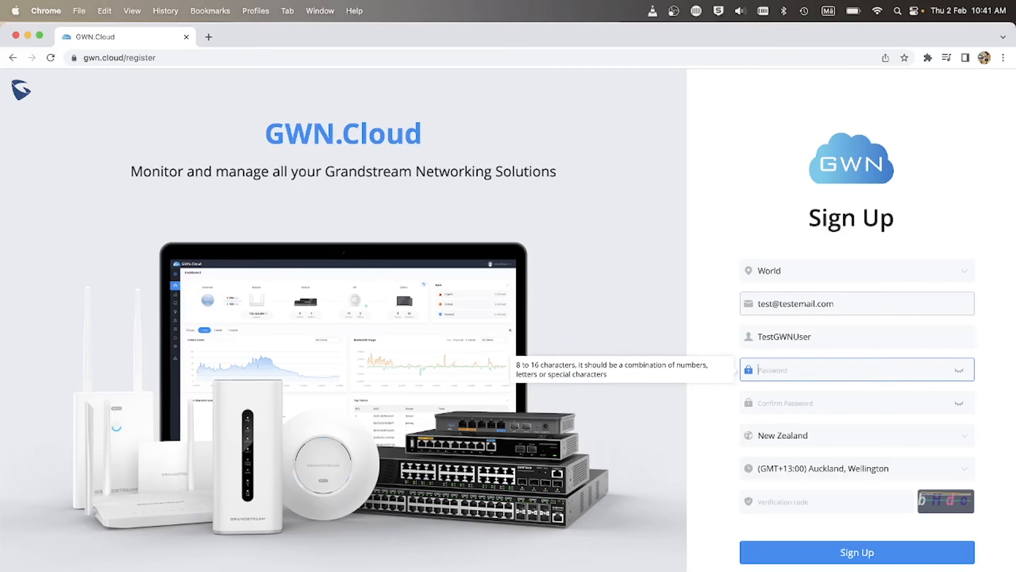
{"action": "type", "text": "•••••••••••"}
{"action": "key", "text": "Tab"}
{"action": "type", "text": "••••••"}
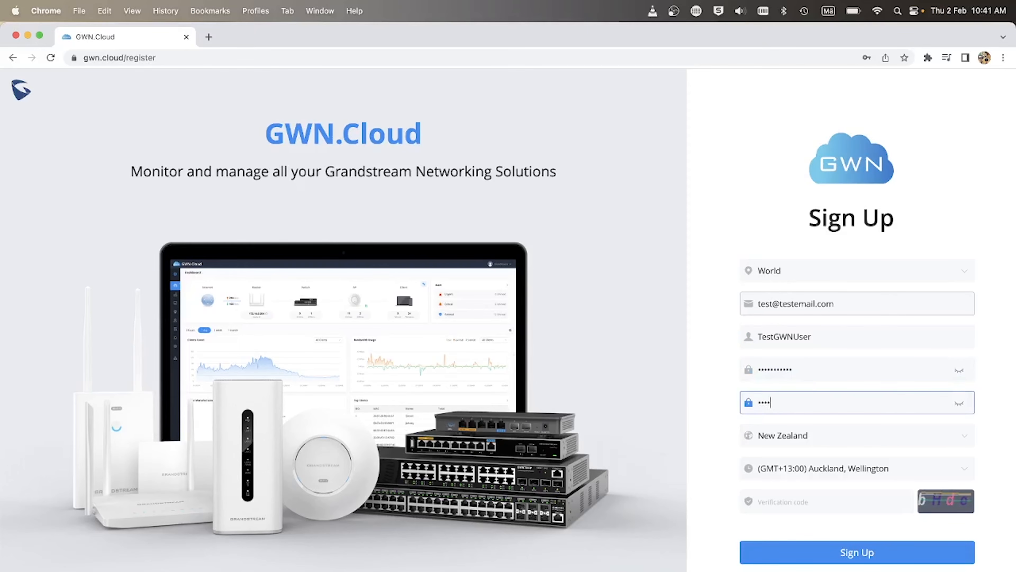
{"action": "type", "text": "•••••"}
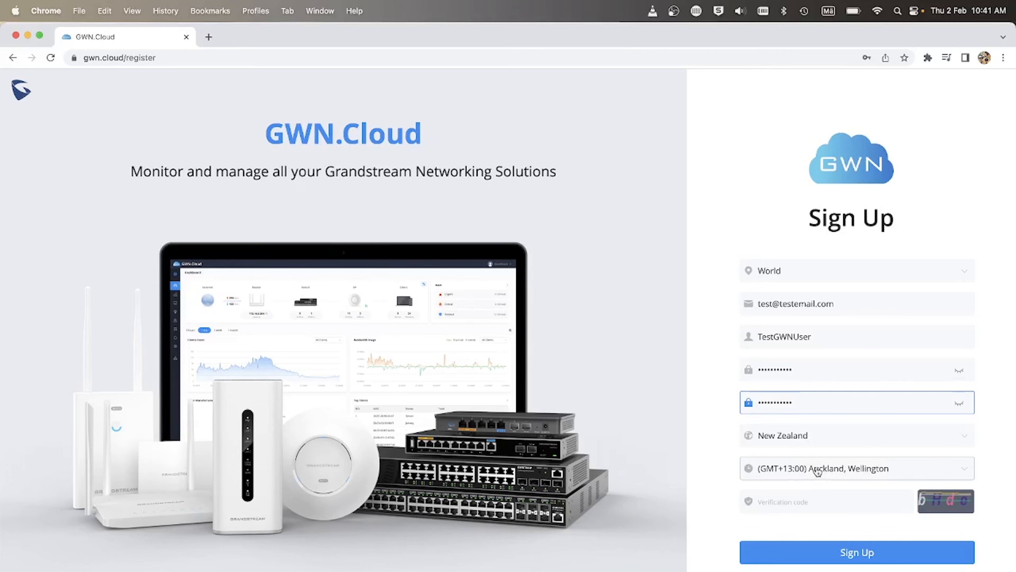
{"action": "left_click", "coordinate": [775, 506]}
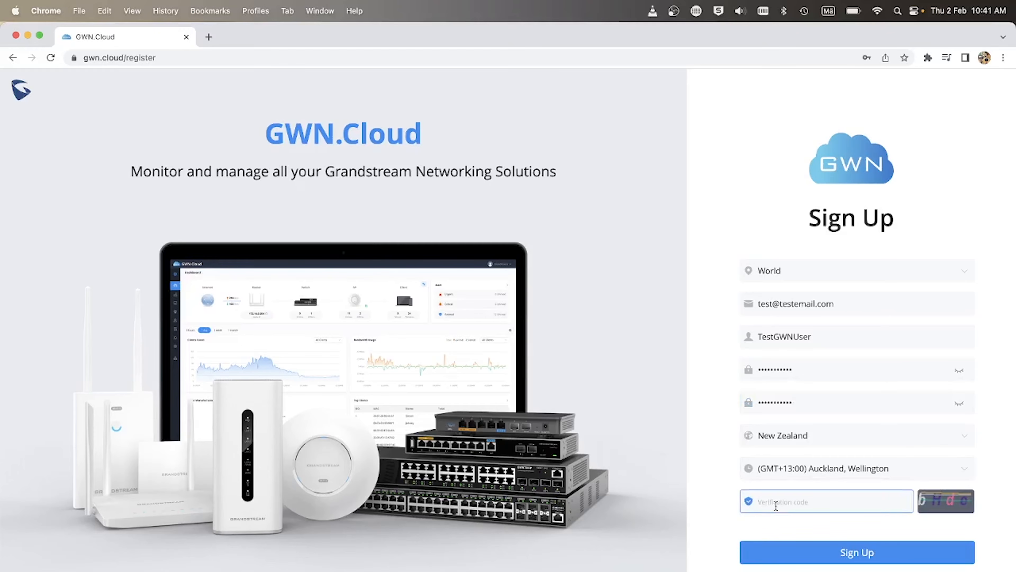
{"action": "type", "text": "bHdo"}
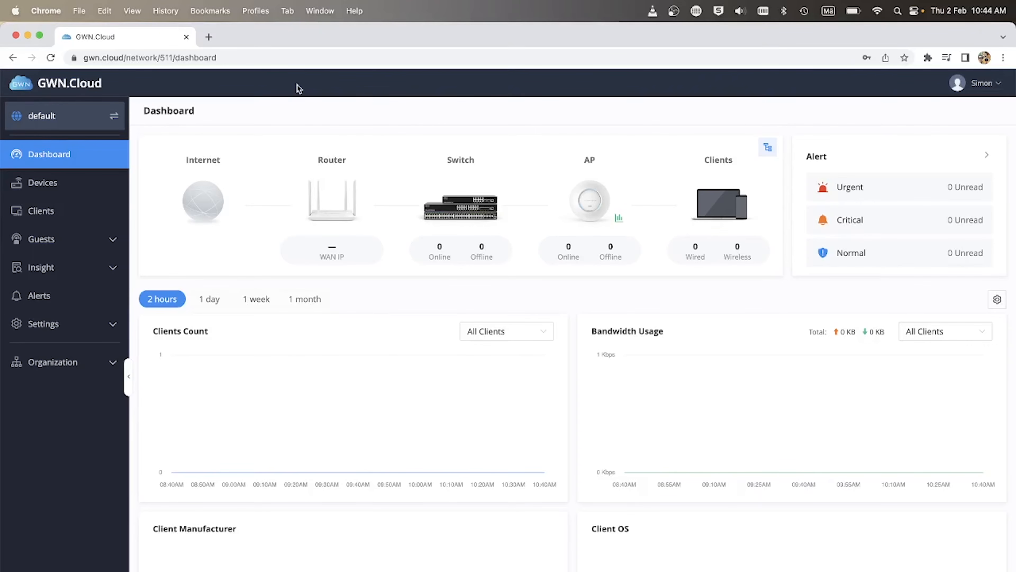
Switch to the Go Wireless HQ network and open its Devices list.
{"action": "left_click", "coordinate": [83, 116]}
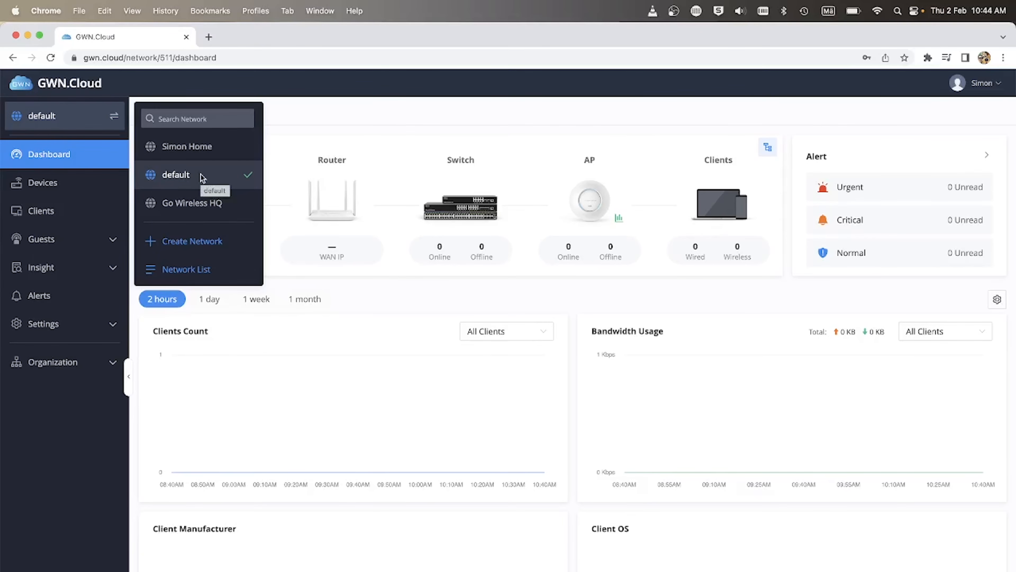
{"action": "left_click", "coordinate": [200, 206]}
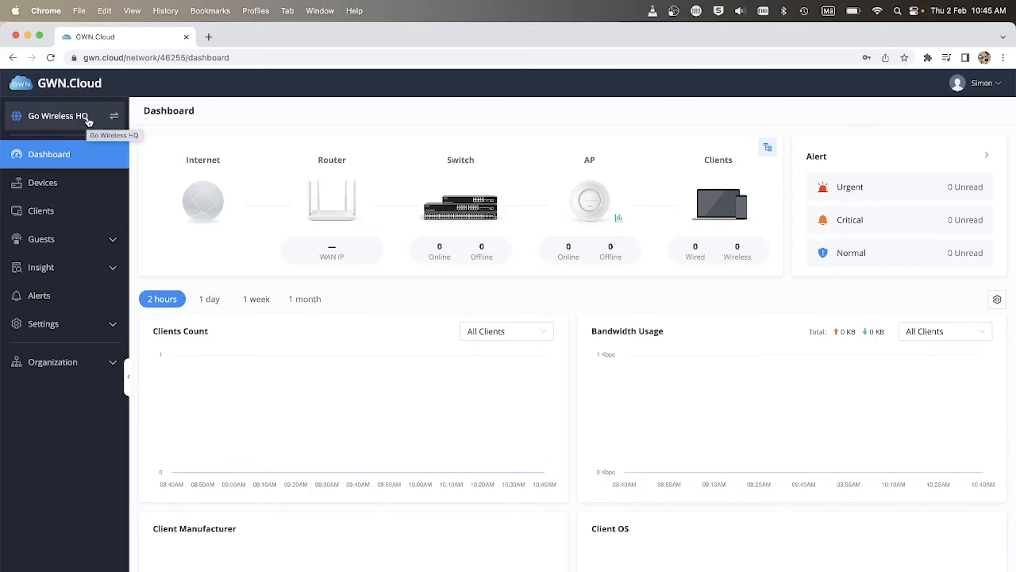
{"action": "left_click", "coordinate": [61, 187]}
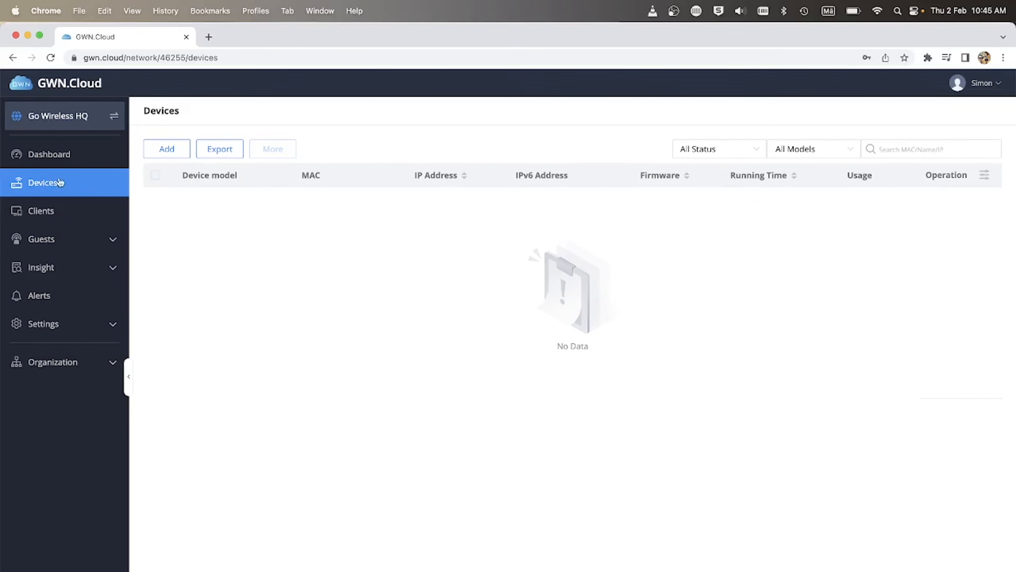
Add a device named 'Router' with MAC C0:74:AD:9C:1E:B4 and its device password.
{"action": "left_click", "coordinate": [179, 150]}
{"action": "left_click", "coordinate": [447, 334]}
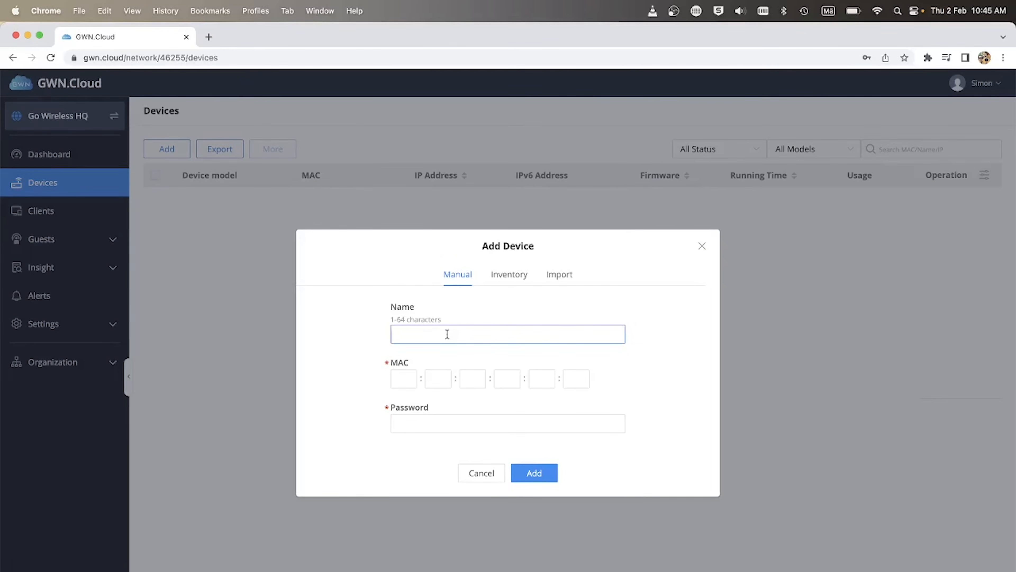
{"action": "type", "text": "Router"}
{"action": "left_click", "coordinate": [411, 382]}
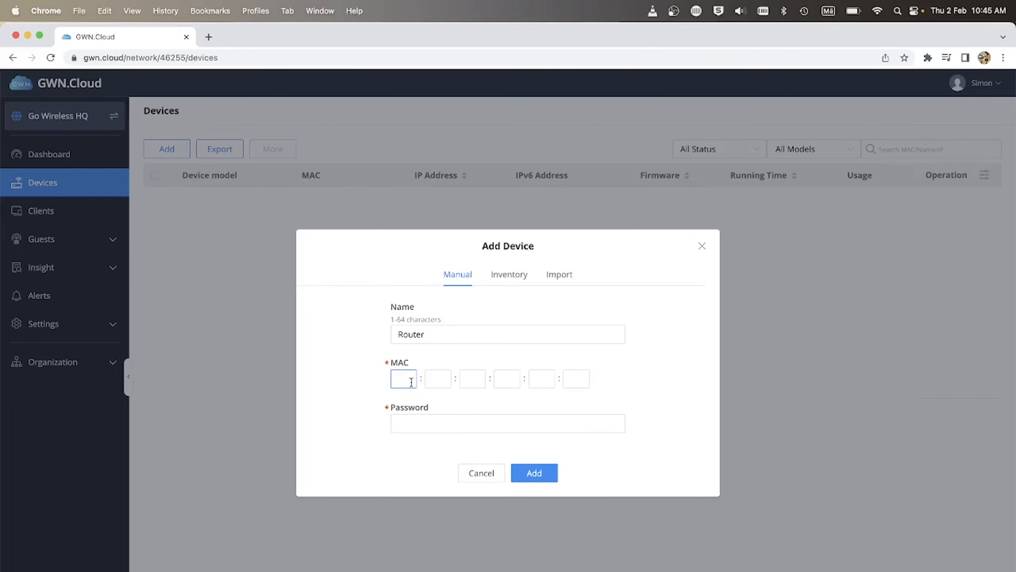
{"action": "type", "text": "C0:74:AD:"}
{"action": "type", "text": "9C:1"}
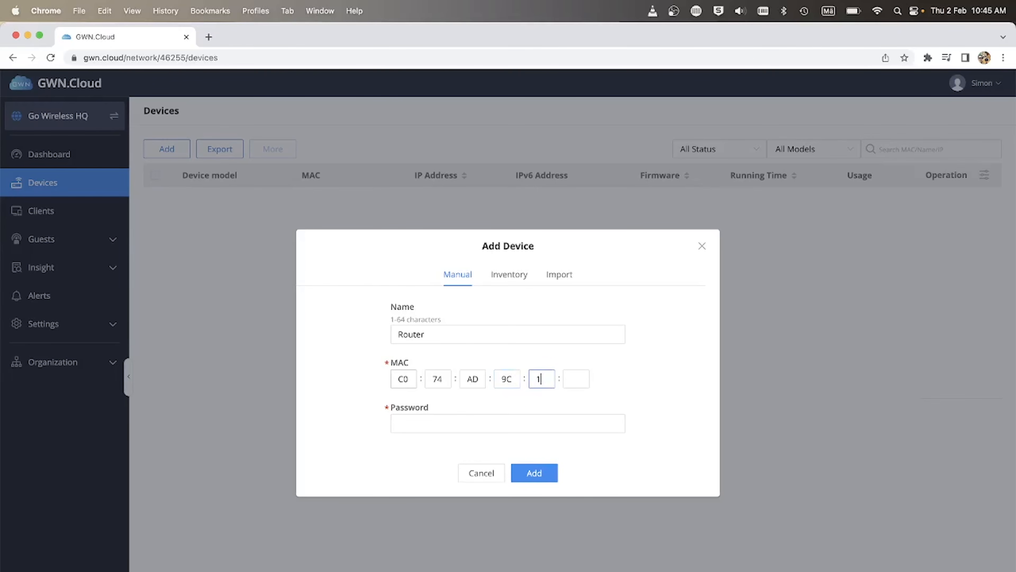
{"action": "type", "text": "E:"}
{"action": "type", "text": "B"}
{"action": "type", "text": "4"}
{"action": "key", "text": "Tab"}
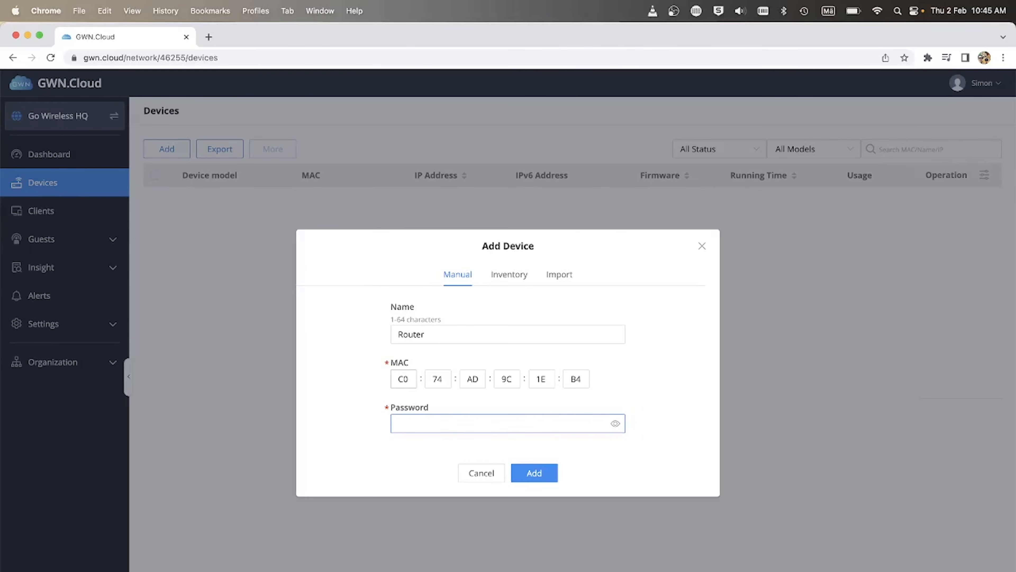
{"action": "type", "text": "********"}
{"action": "left_click", "coordinate": [538, 472]}
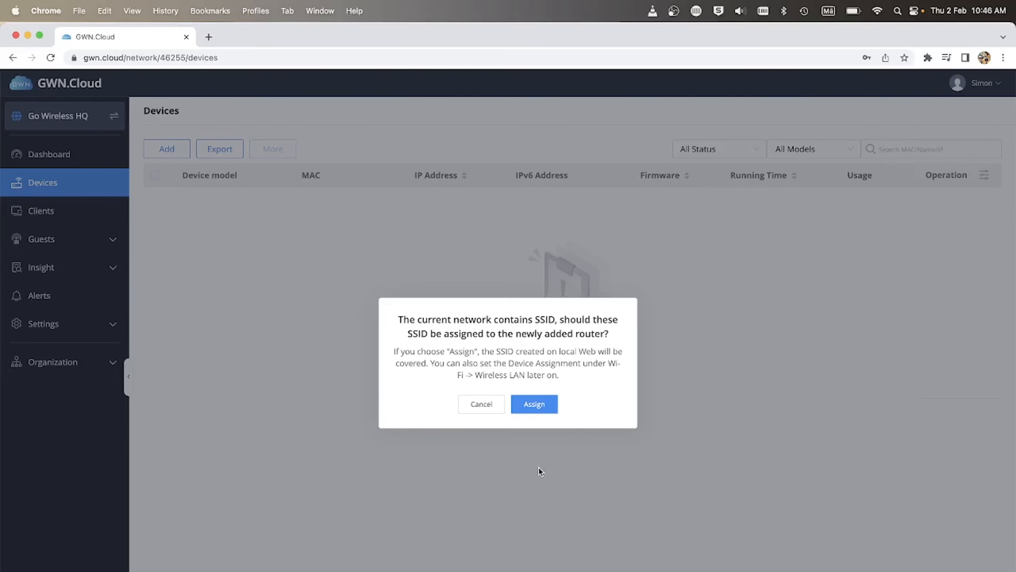
Assign the network's existing SSIDs to the new router.
{"action": "left_click", "coordinate": [532, 404]}
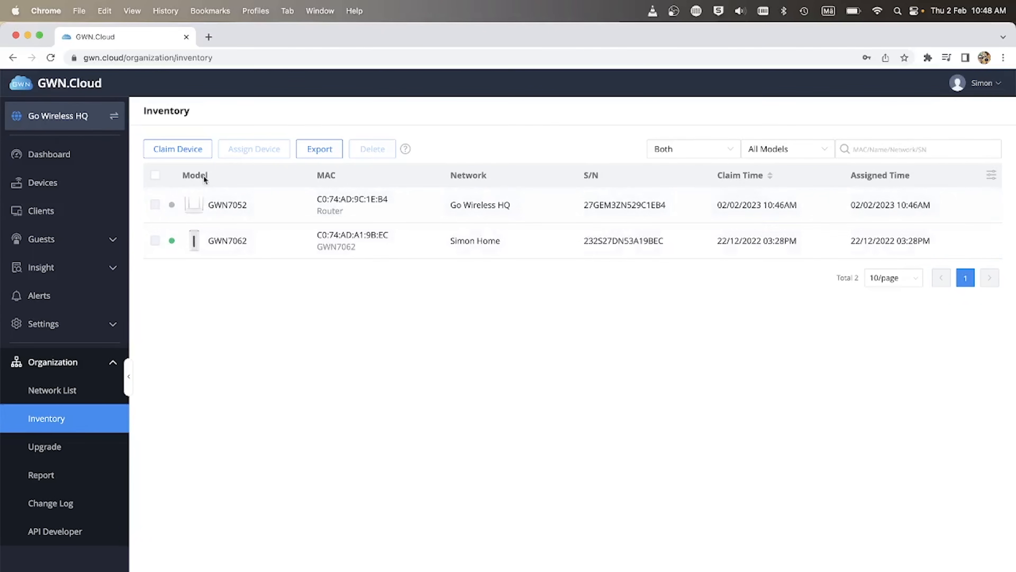
Claim the GWN7660 access point using MAC C0:74:AD:93:C1:60 and its device password.
{"action": "left_click", "coordinate": [193, 157]}
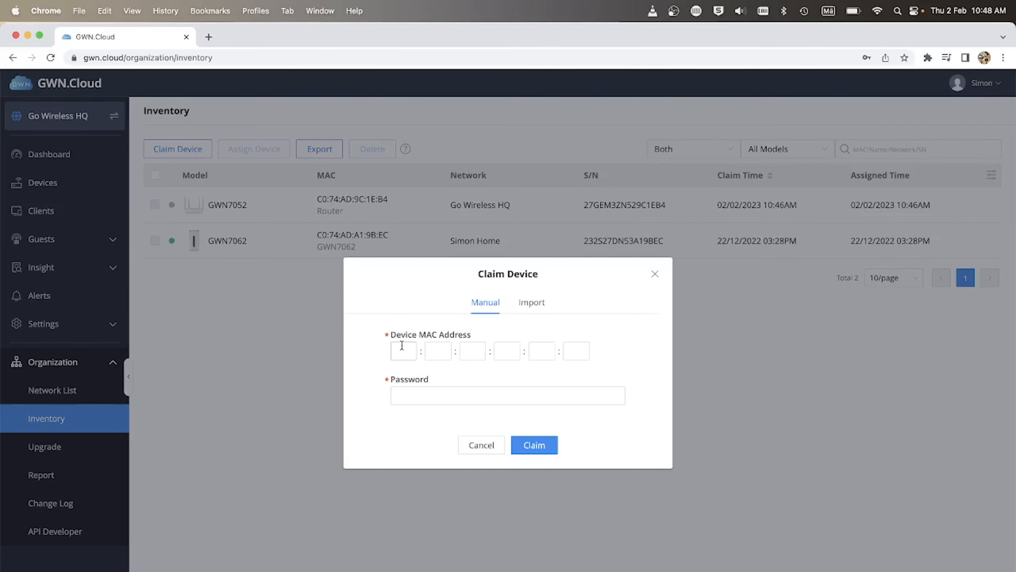
{"action": "left_click", "coordinate": [402, 345]}
{"action": "type", "text": "C0:74:AD:93:C1:60"}
{"action": "key", "text": "Tab"}
{"action": "type", "text": "******"}
{"action": "left_click", "coordinate": [542, 445]}
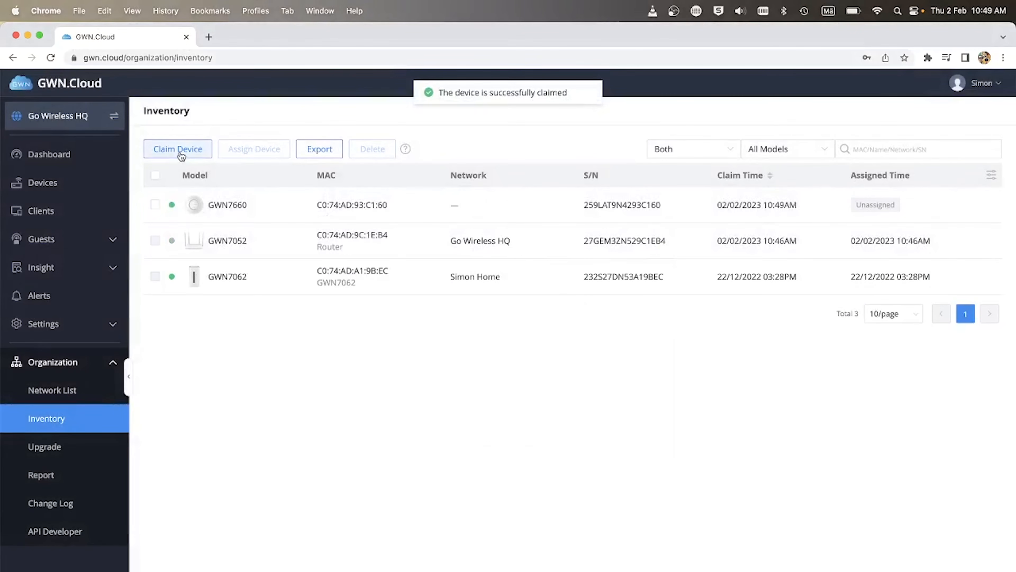
Claim the GWN7801P switch with MAC C074ADBE8138 and its device password.
{"action": "left_click", "coordinate": [177, 148]}
{"action": "type", "text": "C074AD"}
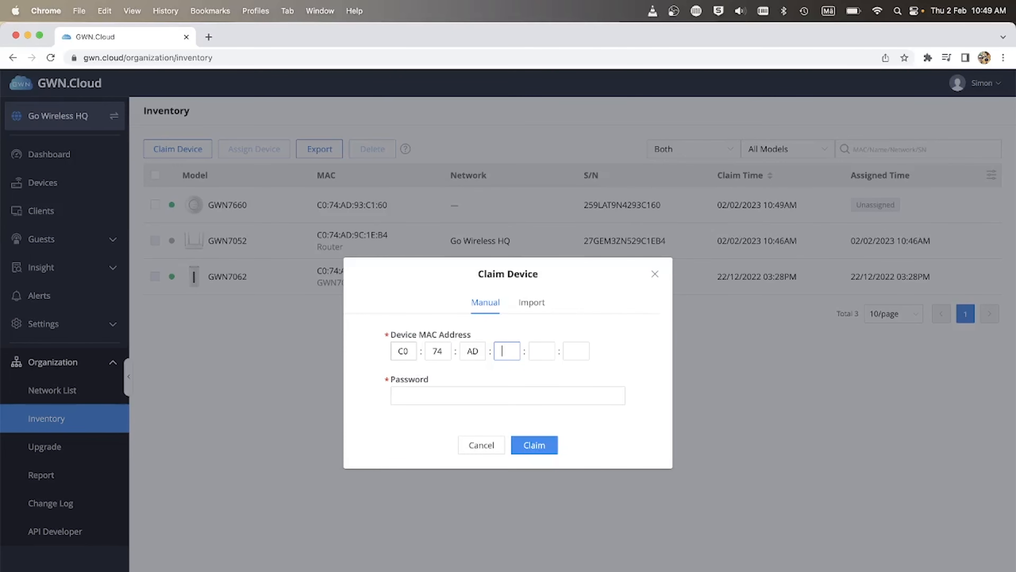
{"action": "type", "text": "BE8138***"}
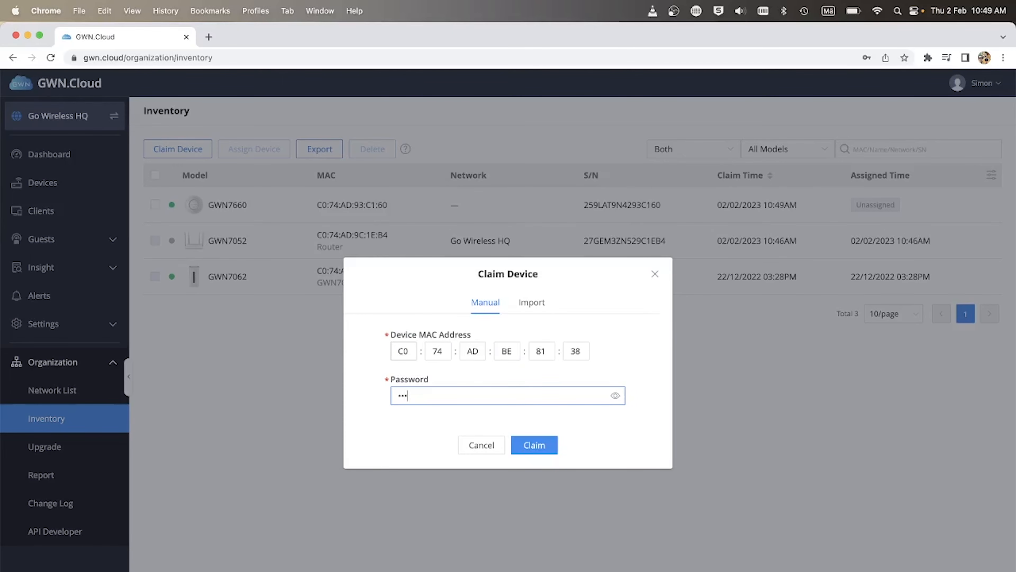
{"action": "type", "text": "****"}
{"action": "left_click", "coordinate": [536, 449]}
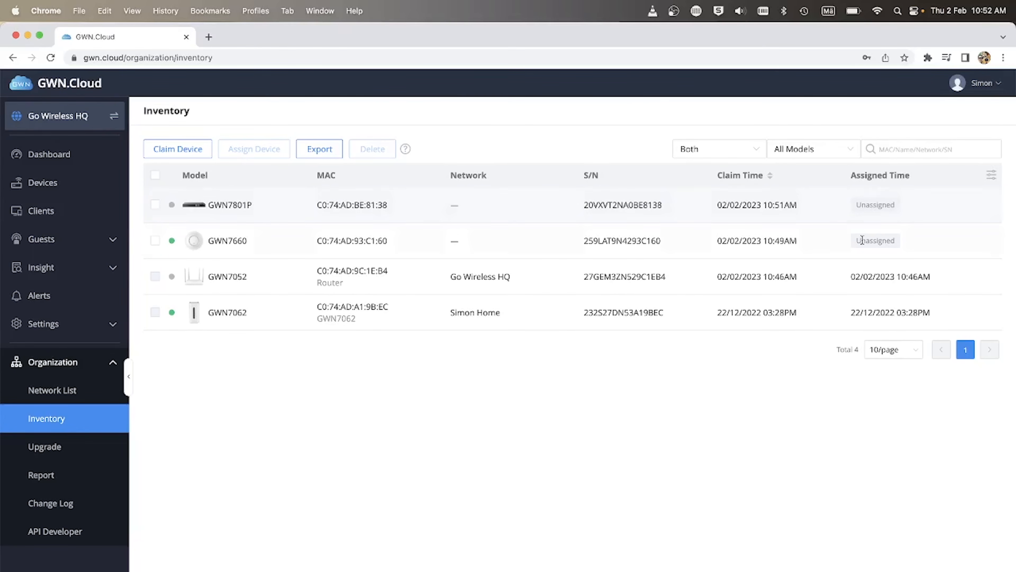
Select the GWN7801P and GWN7660 and target them at the Go Wireless HQ network.
{"action": "left_click", "coordinate": [156, 204]}
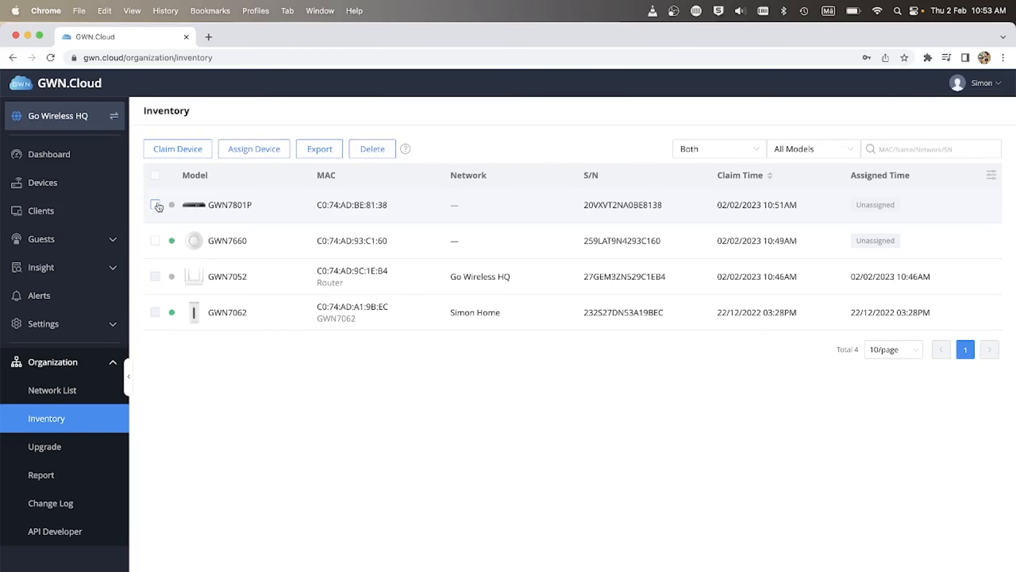
{"action": "left_click", "coordinate": [155, 240]}
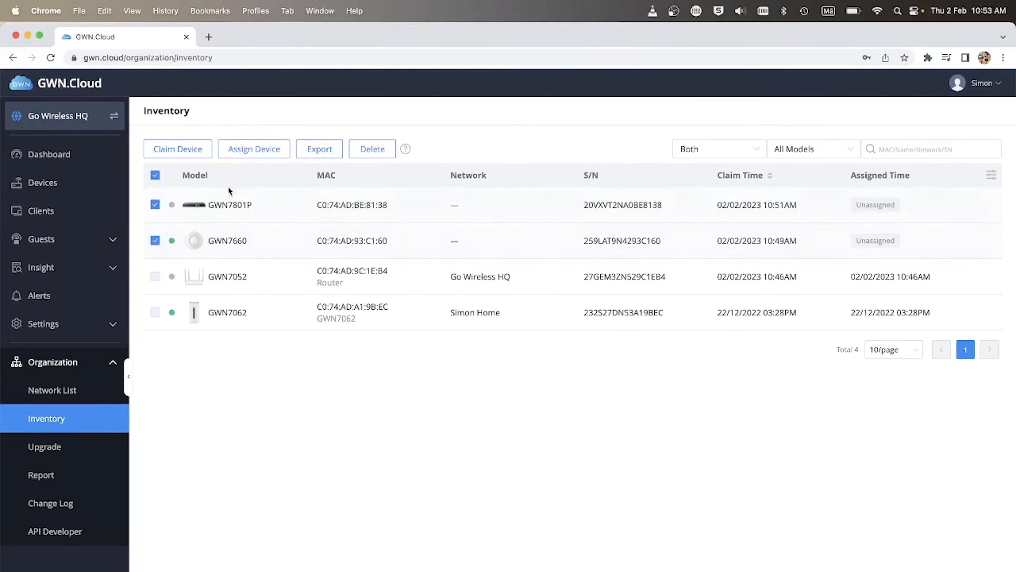
{"action": "left_click", "coordinate": [253, 149]}
{"action": "left_click", "coordinate": [511, 320]}
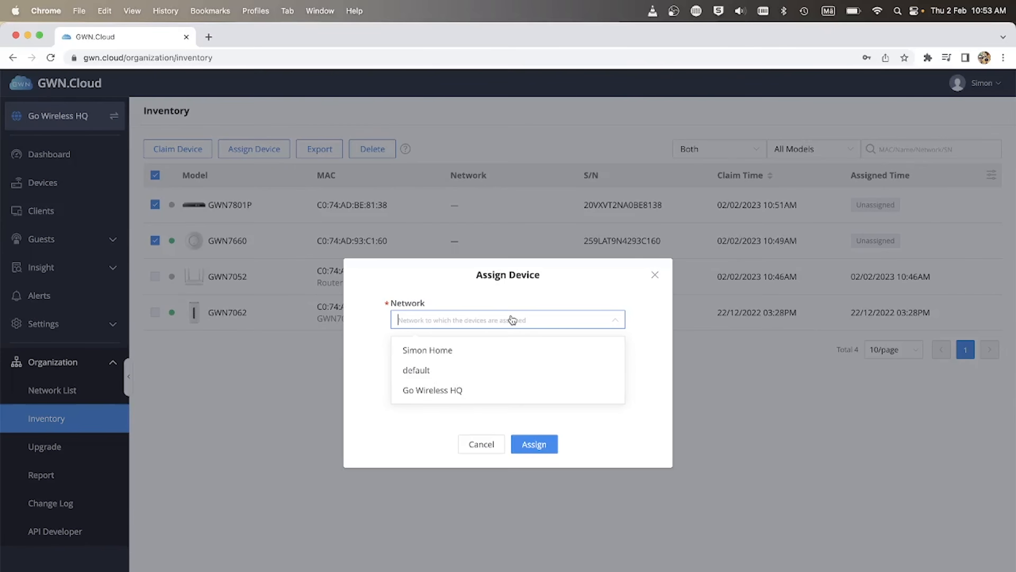
{"action": "left_click", "coordinate": [460, 388]}
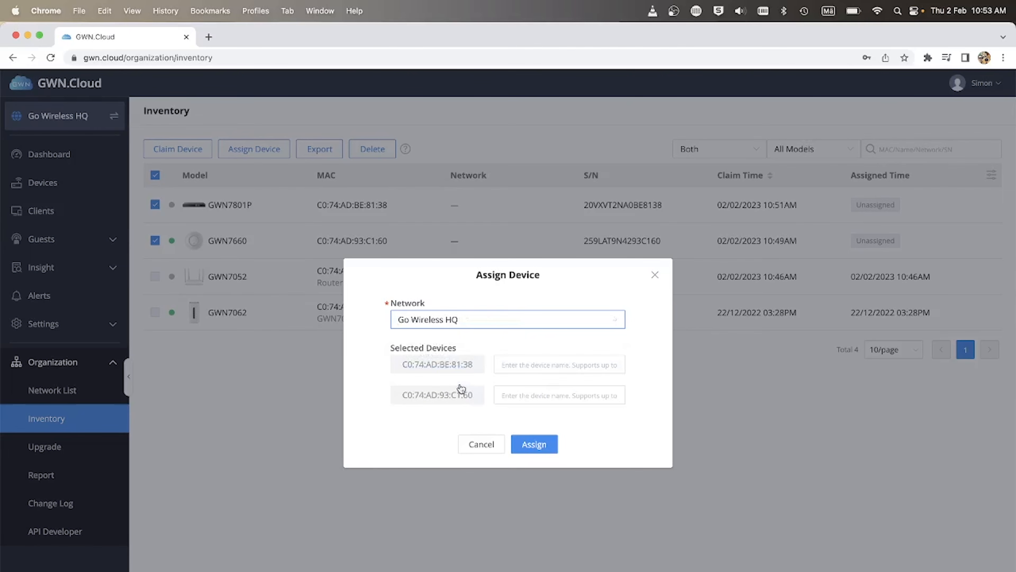
Name the GWN7801P 'Switch' and the GWN7660 'Access Point'.
{"action": "left_click", "coordinate": [532, 362]}
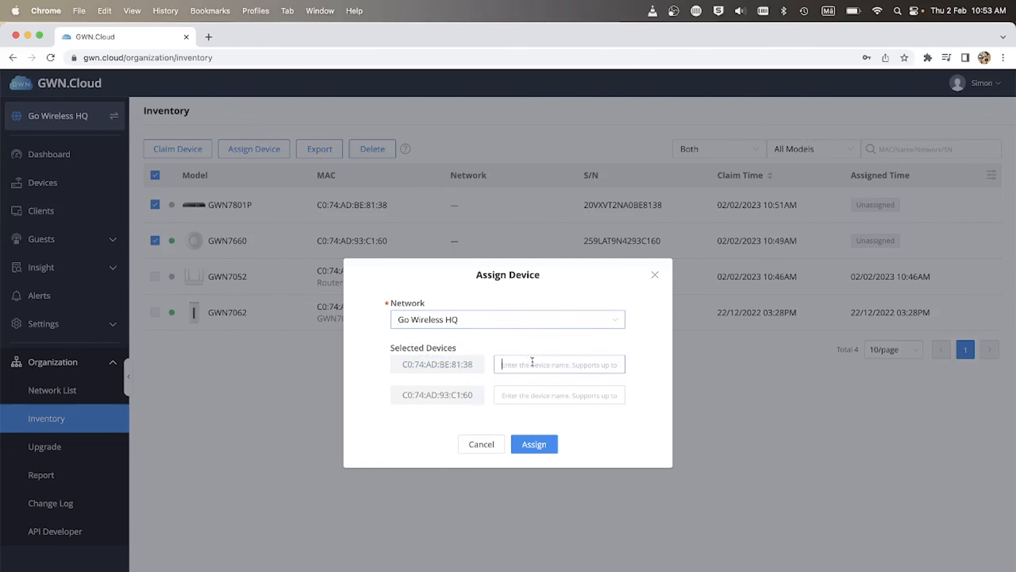
{"action": "type", "text": "Switch"}
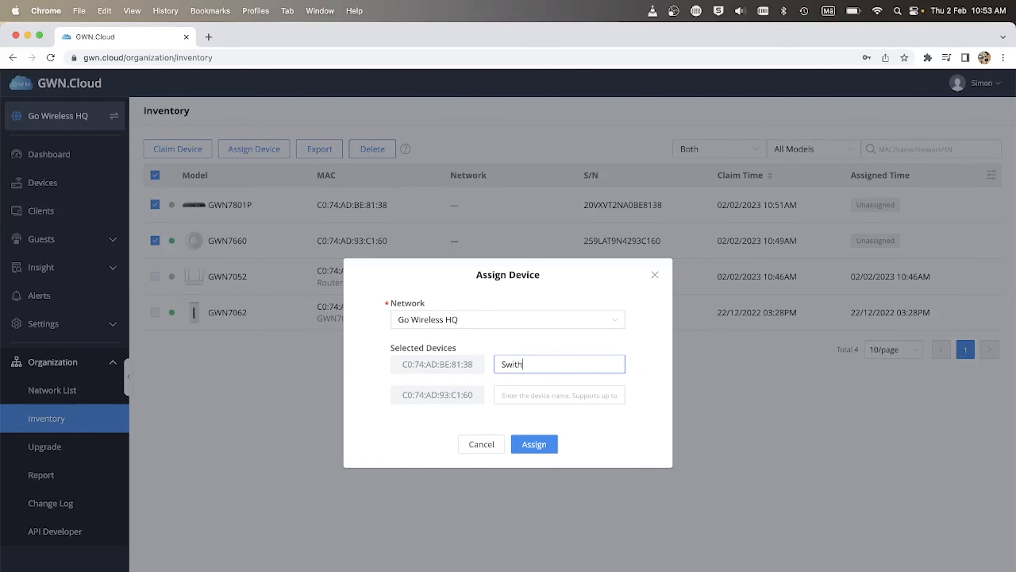
{"action": "key", "text": "Tab"}
{"action": "type", "text": "Access Poi"}
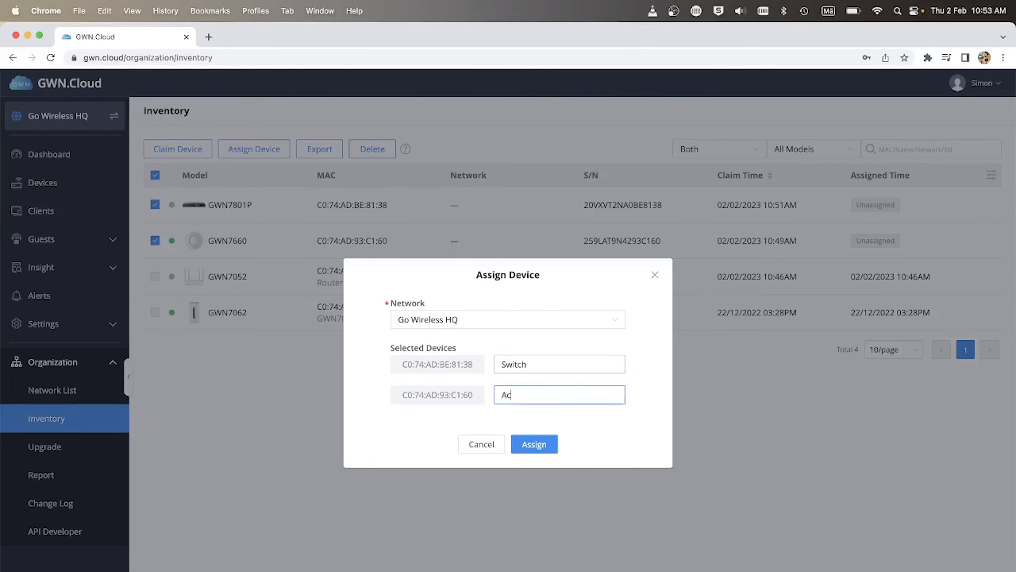
{"action": "type", "text": "nt"}
Confirm the assignment, bringing Go Wireless HQ to three devices.
{"action": "left_click", "coordinate": [536, 445]}
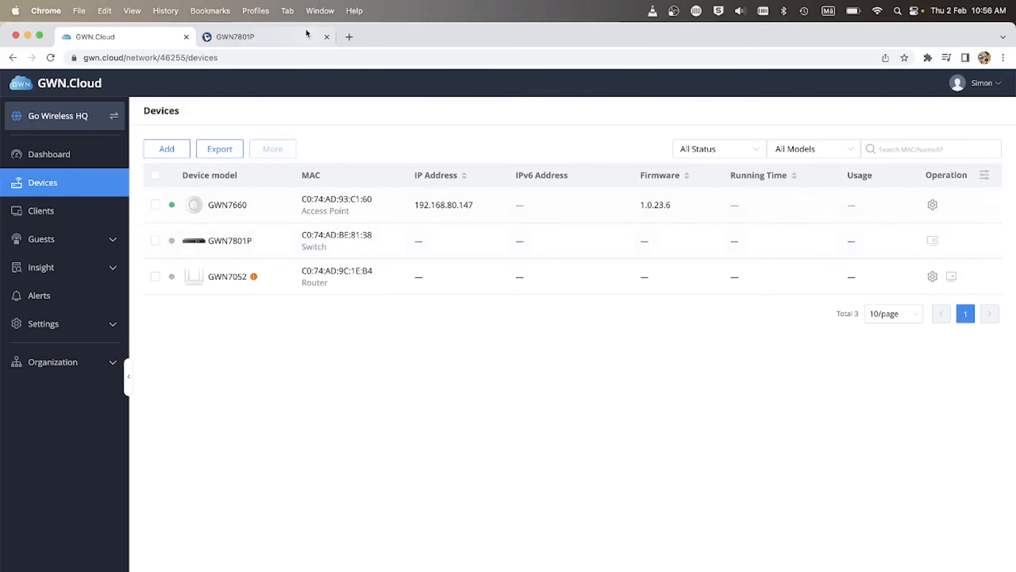
Switch to the GWN7801P switch's sign-in page in Chrome.
{"action": "left_click", "coordinate": [297, 32]}
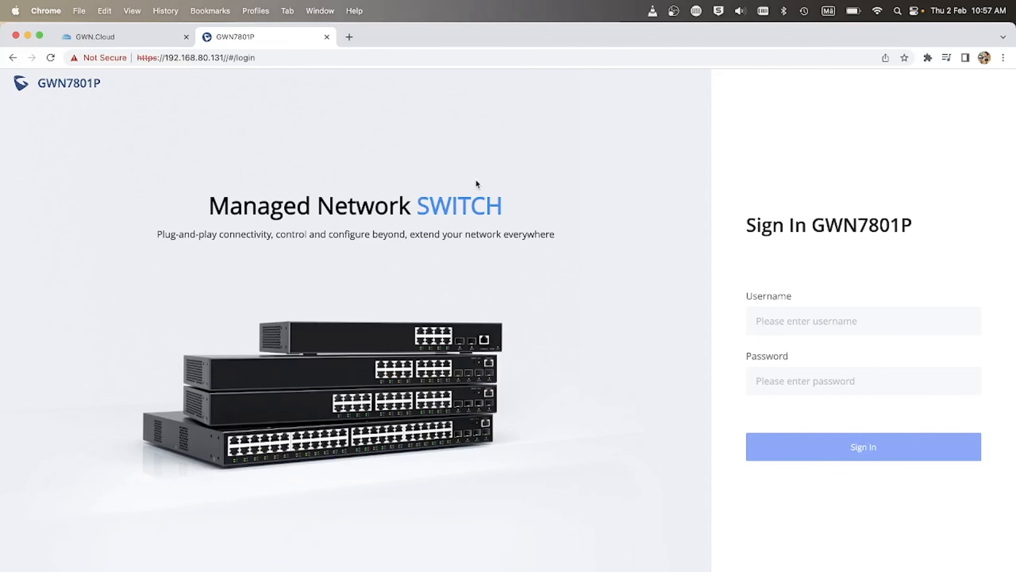